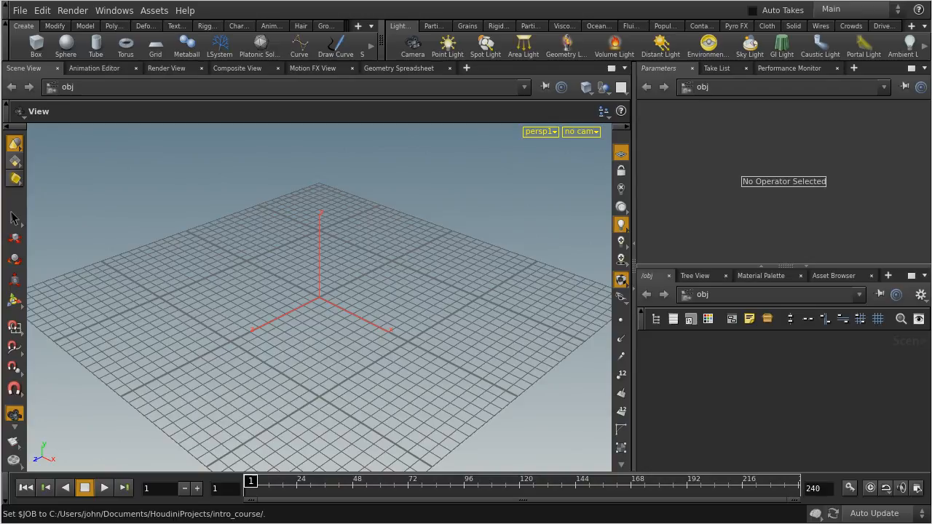
click(18, 13)
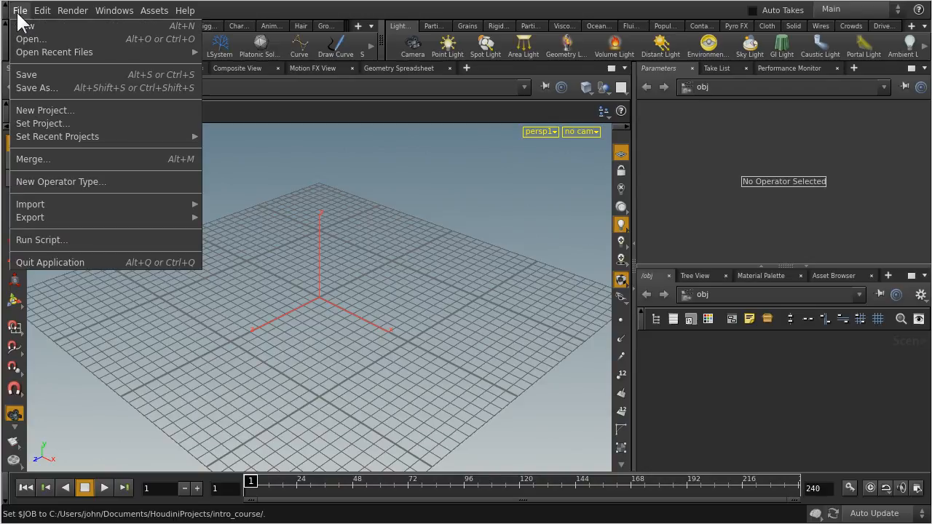
mouse_move(38, 203)
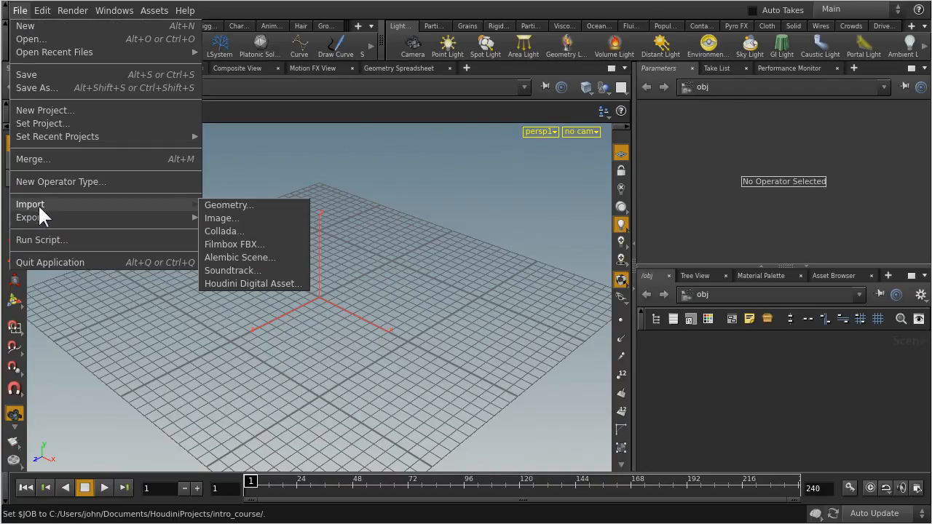
click(224, 206)
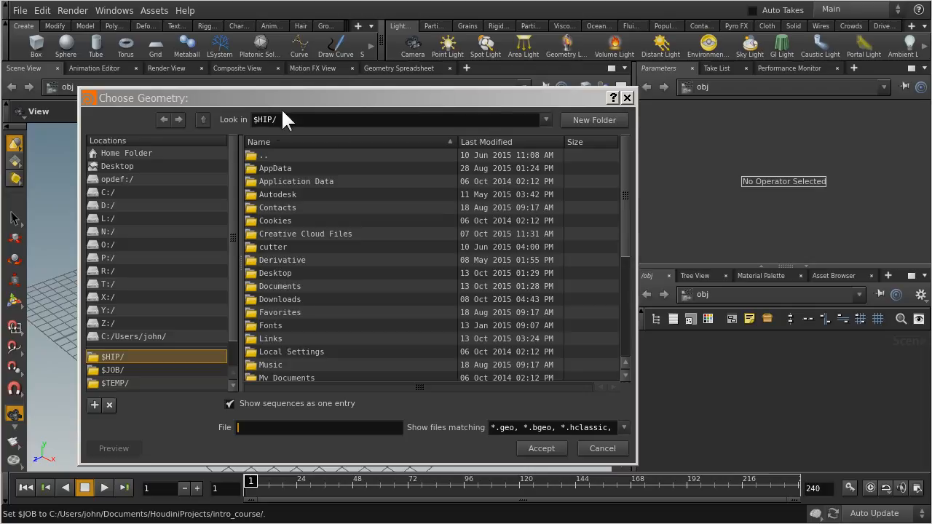
click(626, 97)
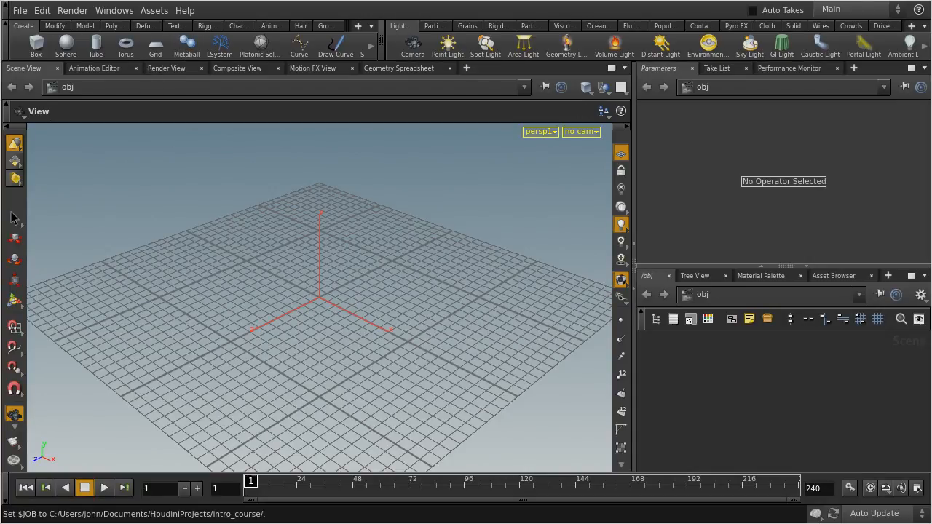
Start saving the scene under a new name and browse to the $JOB project folder
click(20, 11)
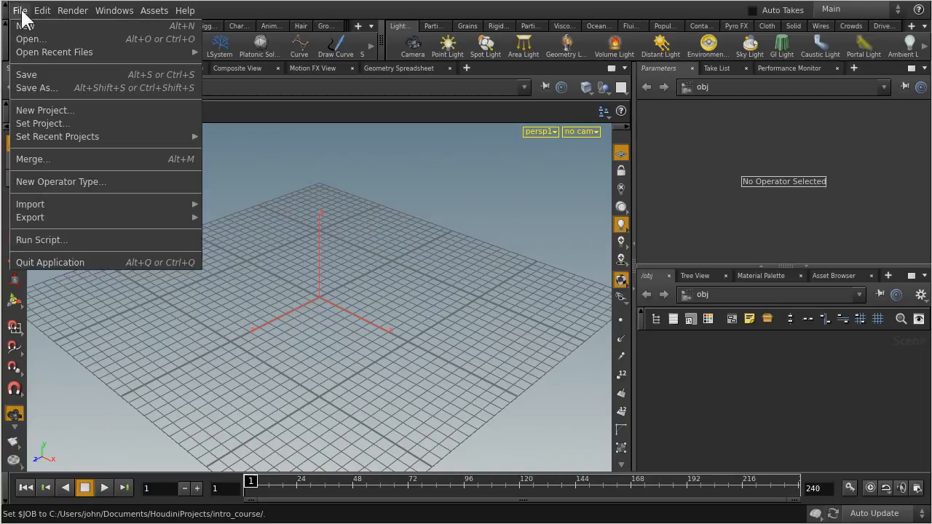
click(33, 86)
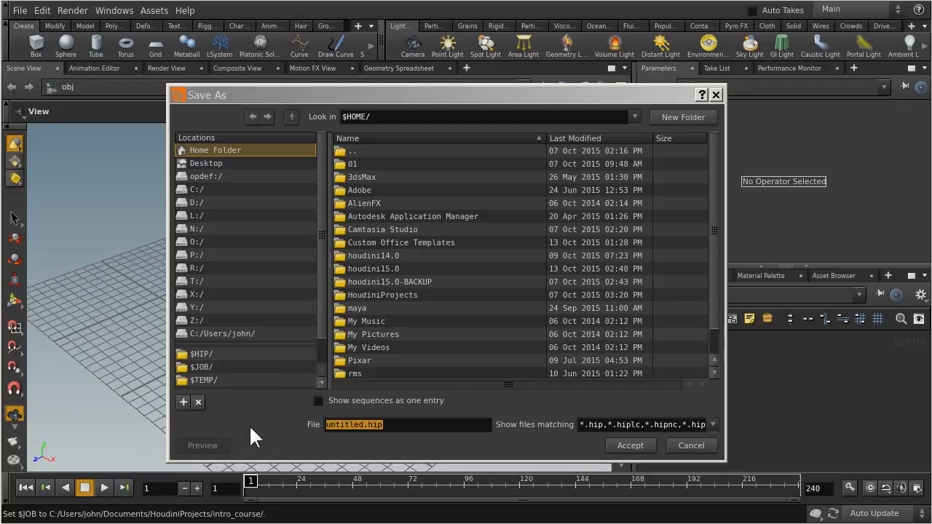
click(204, 366)
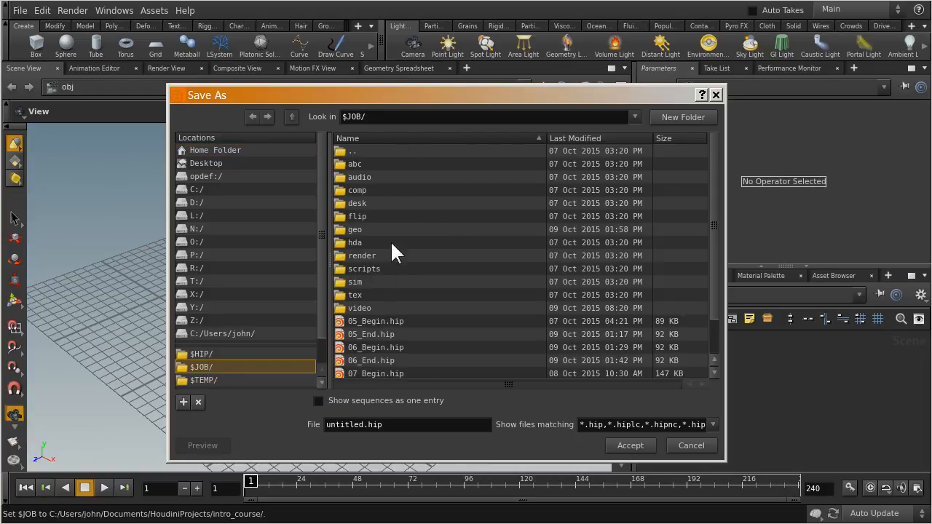
drag(713, 146, 717, 213)
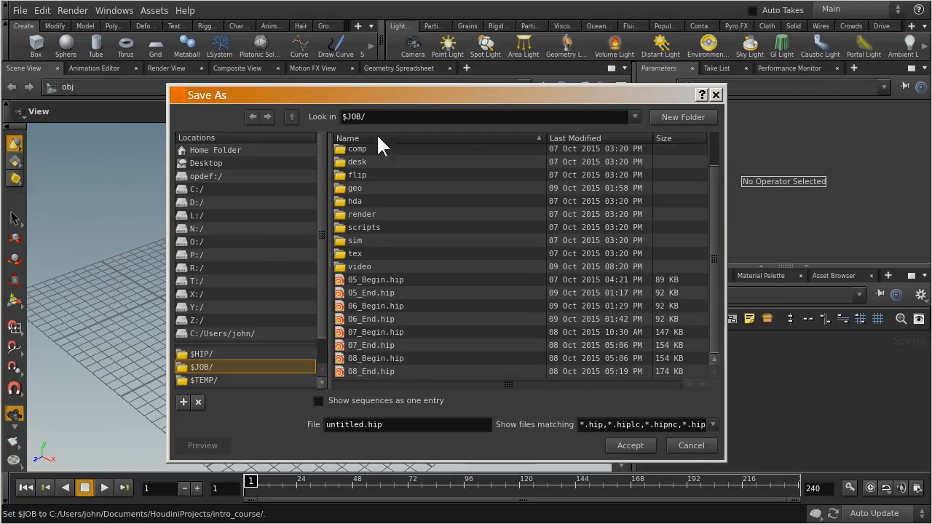
Name the scene file 09_Begin.hip and save it in the $JOB folder
click(364, 424)
key(BackSpace)
key(BackSpace)
key(BackSpace)
key(BackSpace)
key(BackSpace)
key(BackSpace)
key(BackSpace)
key(BackSpace)
text(09_Begin)
key(Right)
key(shift+Right)
key(shift+Right)
key(shift+Right)
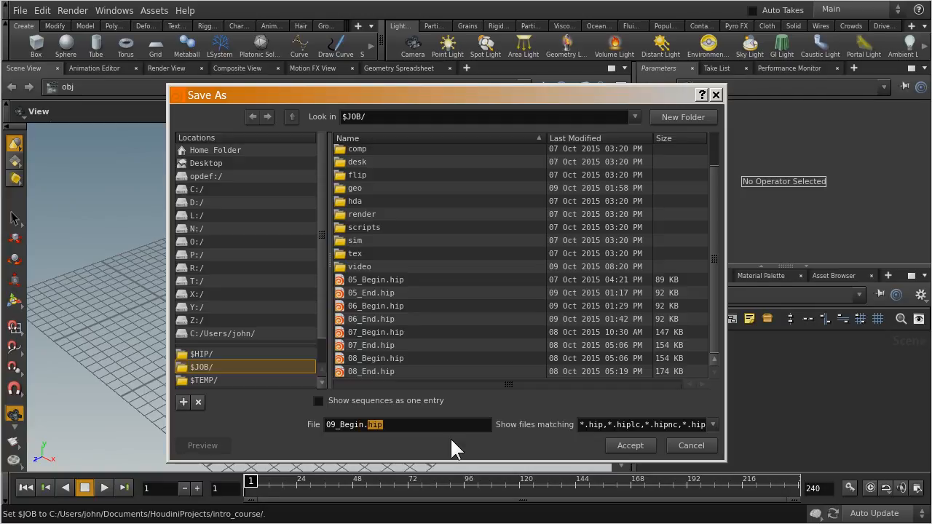
click(392, 424)
key(shift+Left)
key(shift+Left)
key(shift+Left)
click(390, 427)
click(377, 425)
click(628, 445)
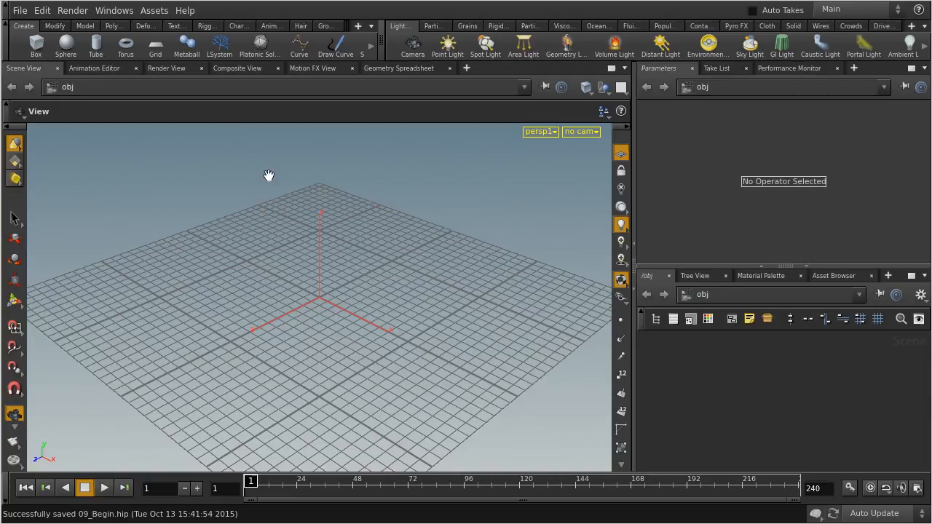
Import the geometry file conceptCar.obj from the $HIP/geo folder
click(19, 13)
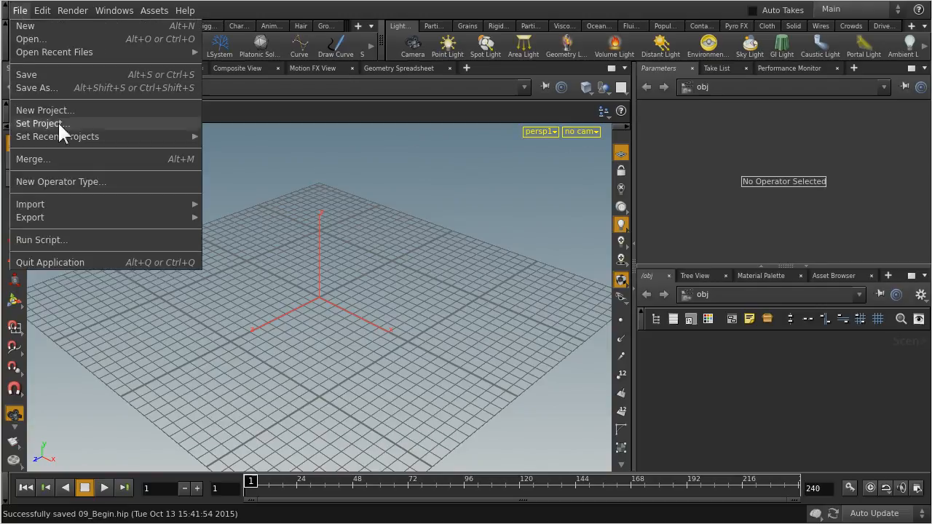
mouse_move(63, 205)
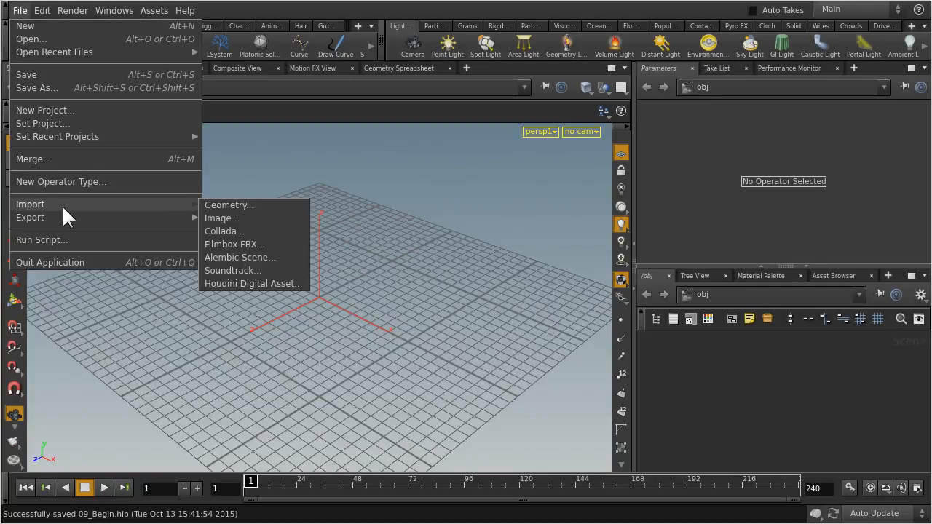
click(238, 205)
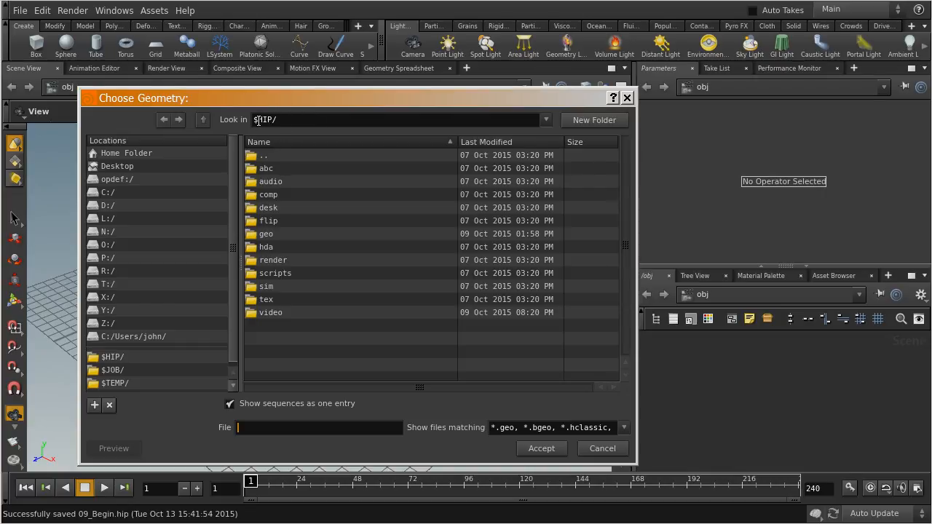
mouse_move(255, 120)
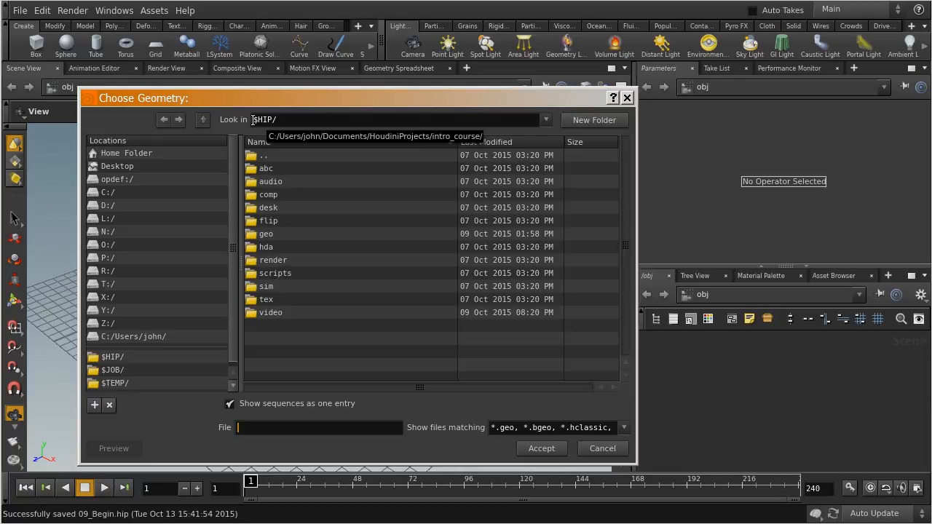
drag(297, 96, 499, 67)
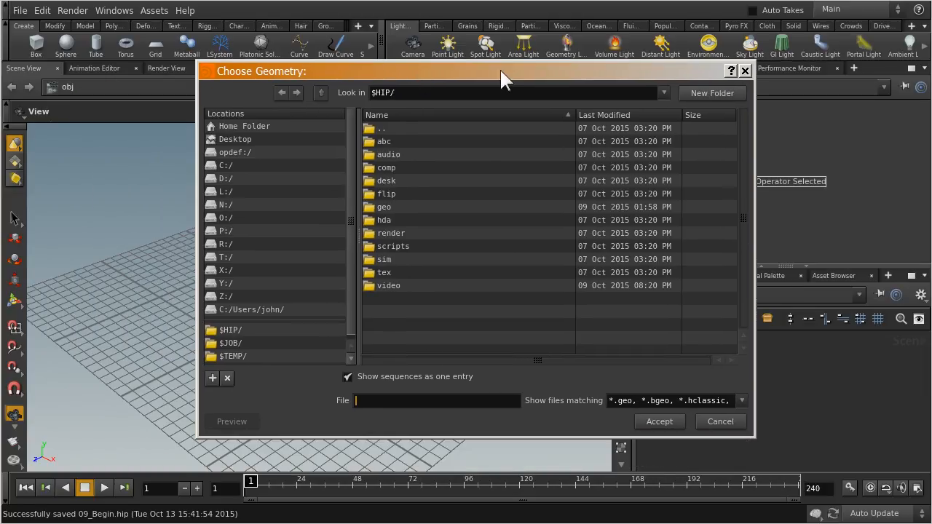
click(231, 331)
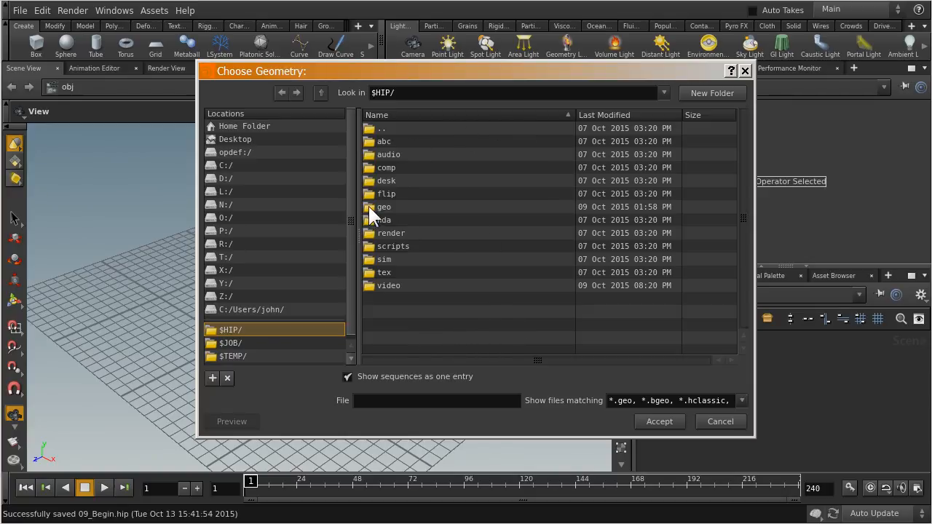
click(408, 208)
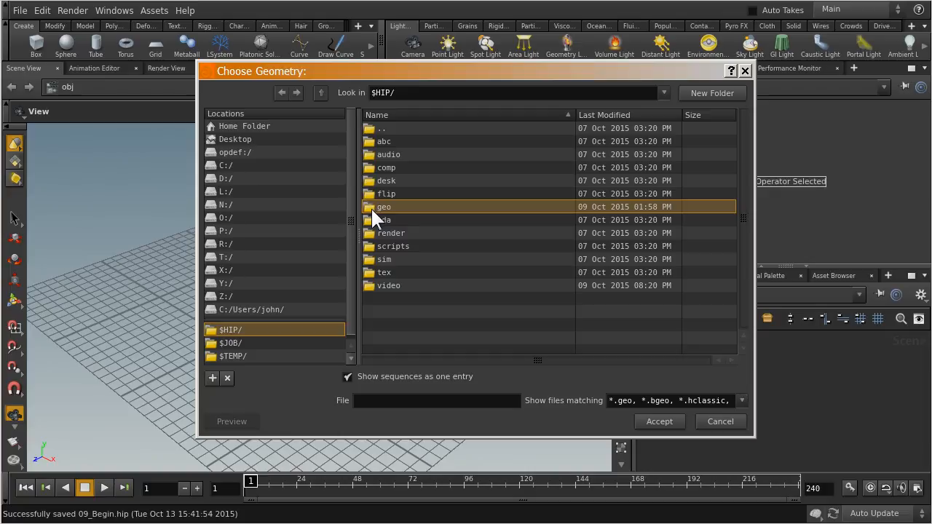
double_click(371, 208)
click(418, 143)
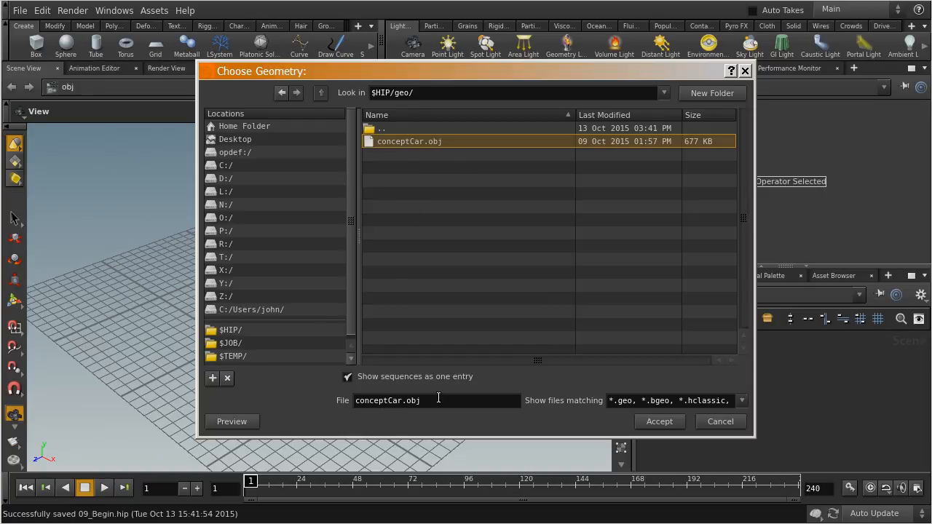
click(649, 417)
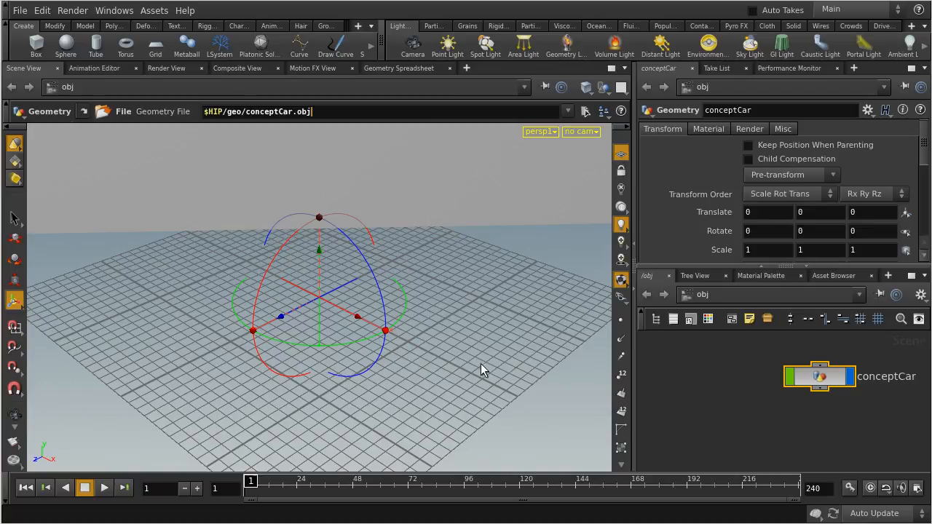
Move the conceptCar node slightly left and down in the network, leaving it deselected
click(754, 389)
middle_drag(735, 356, 660, 371)
drag(840, 339, 648, 430)
click(875, 434)
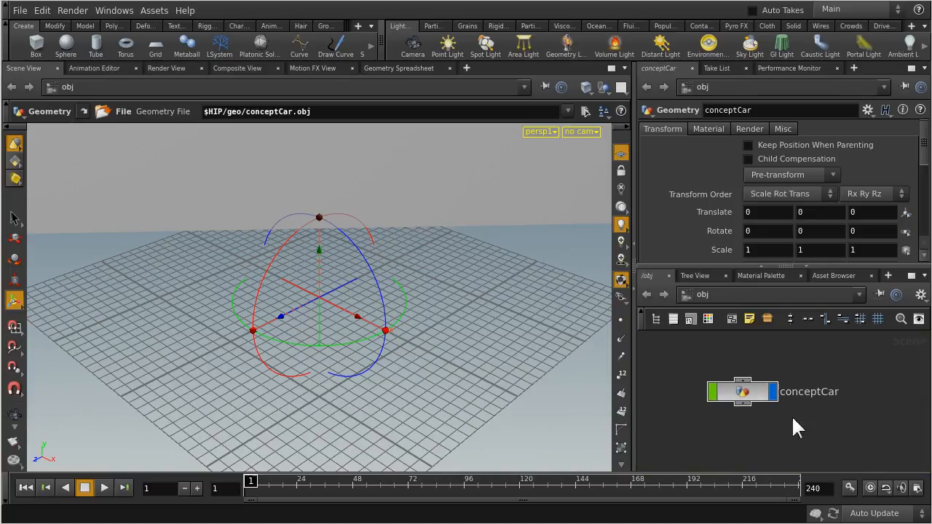
Go inside the conceptCar object, inspect its file node's geometry file path, and return to the object level
double_click(753, 394)
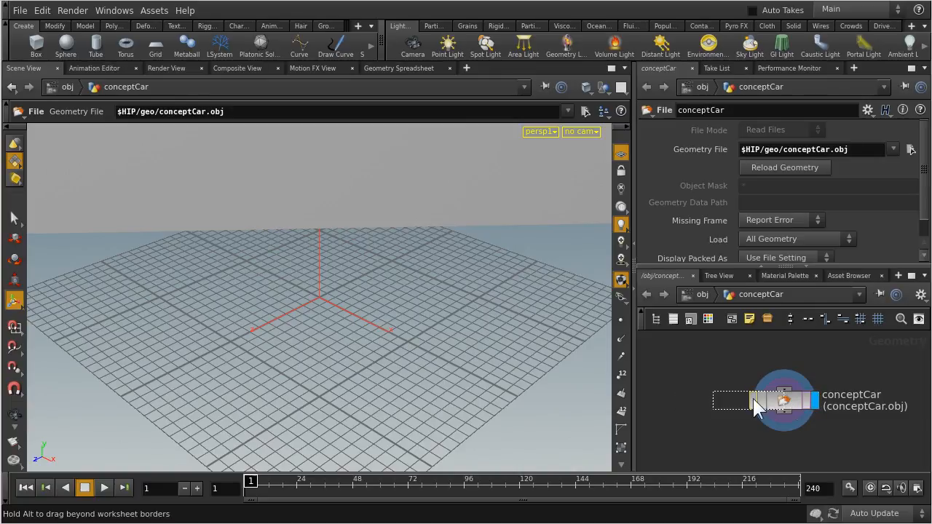
drag(790, 407, 698, 398)
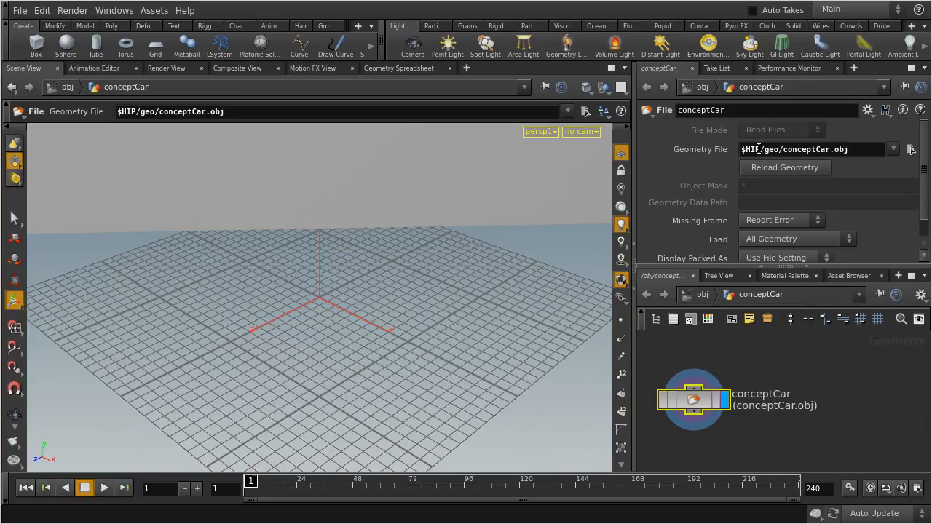
click(861, 151)
drag(871, 150, 727, 153)
click(797, 151)
click(872, 399)
click(698, 296)
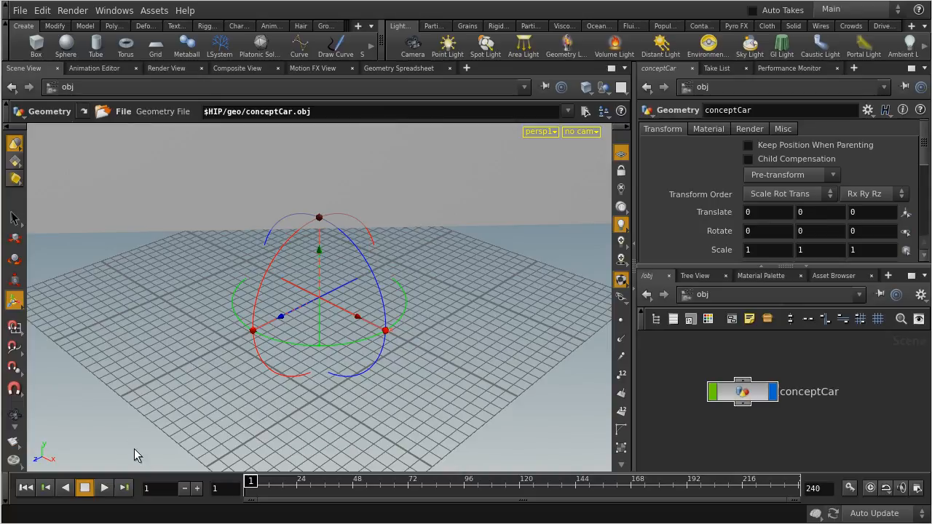
Activate the View tool, frame the whole imported car and view it closely from its front side
click(19, 416)
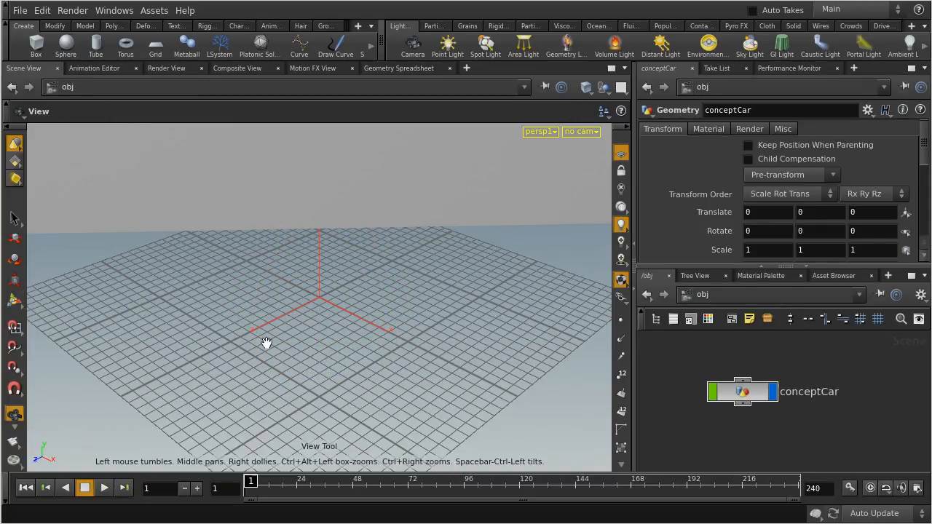
key(h)
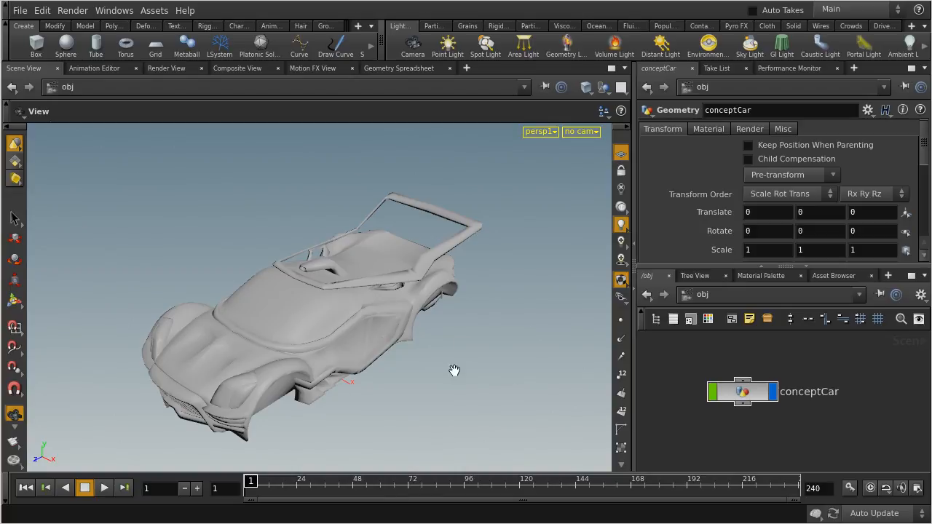
drag(402, 331, 358, 308)
right_drag(172, 349, 265, 351)
drag(264, 358, 208, 328)
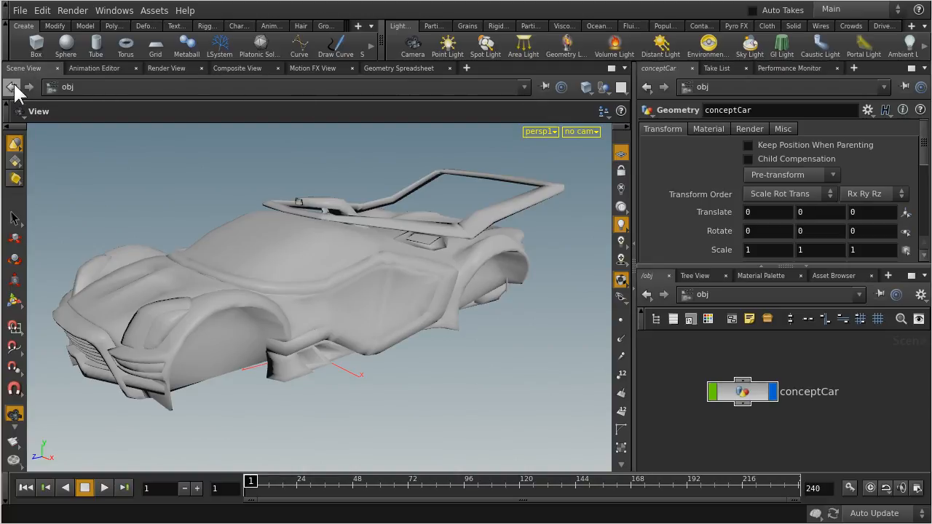
Set the viewport shading to Smooth Wire Shaded and examine the car's mesh from several angles
click(585, 88)
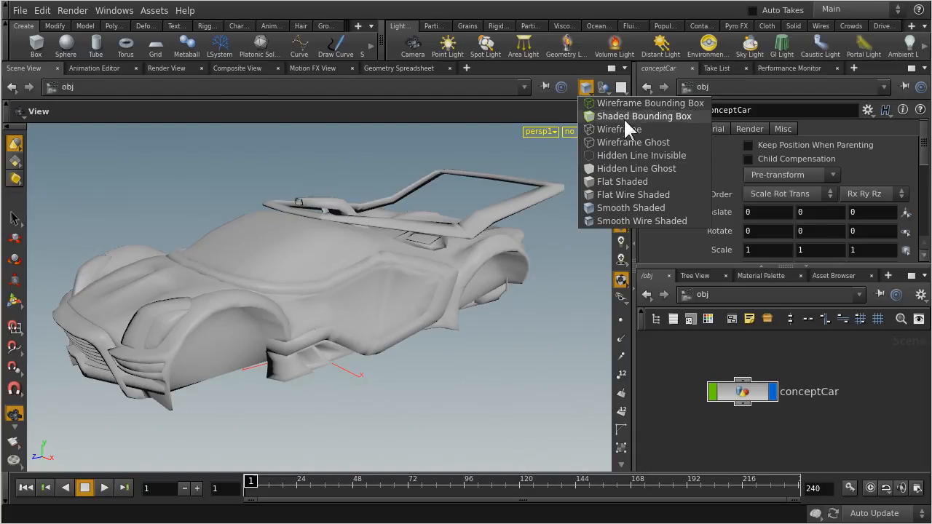
click(606, 221)
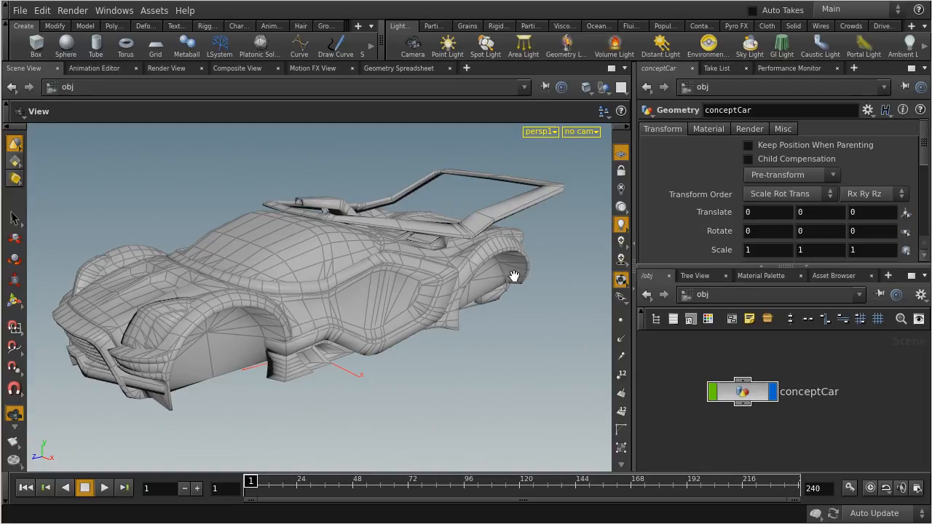
drag(496, 269, 307, 333)
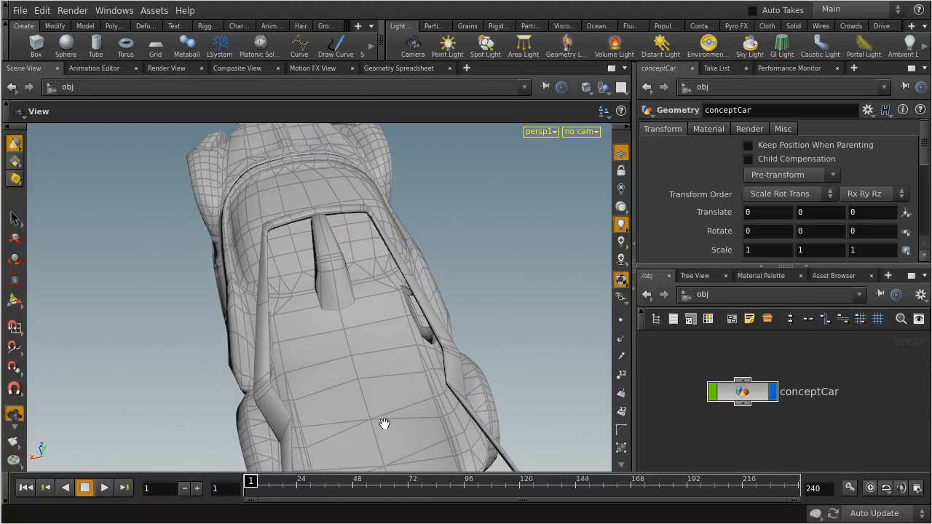
drag(230, 302, 425, 210)
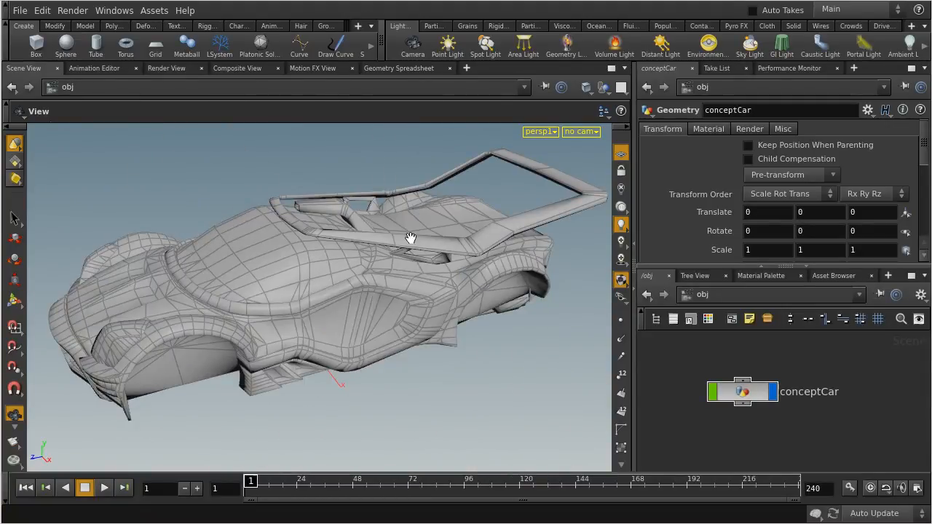
drag(229, 335, 350, 289)
drag(513, 263, 321, 280)
drag(125, 287, 141, 309)
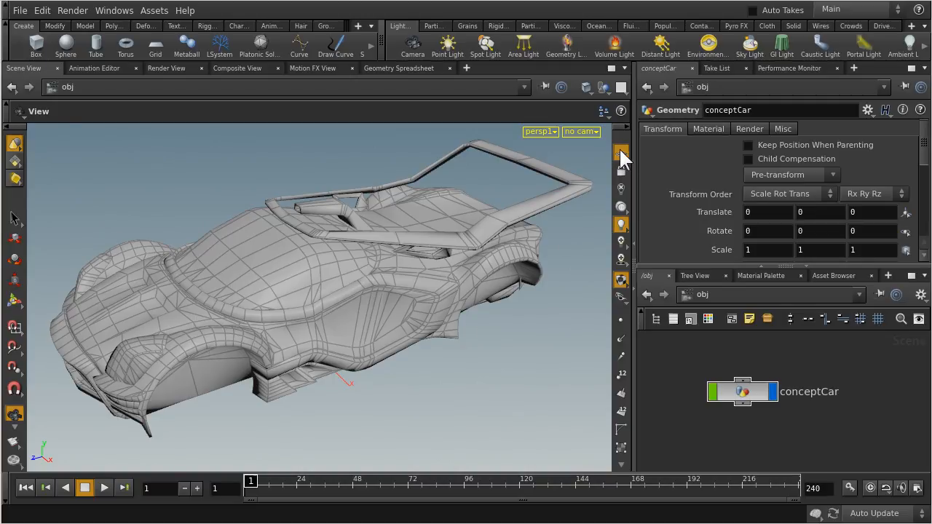
Toggle the conceptCar node's display flag off and back on three times
click(773, 389)
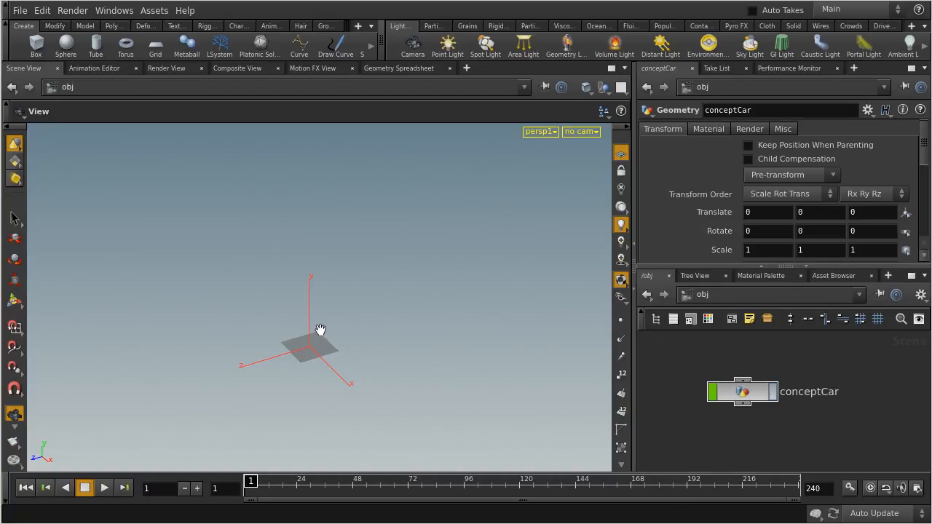
click(773, 392)
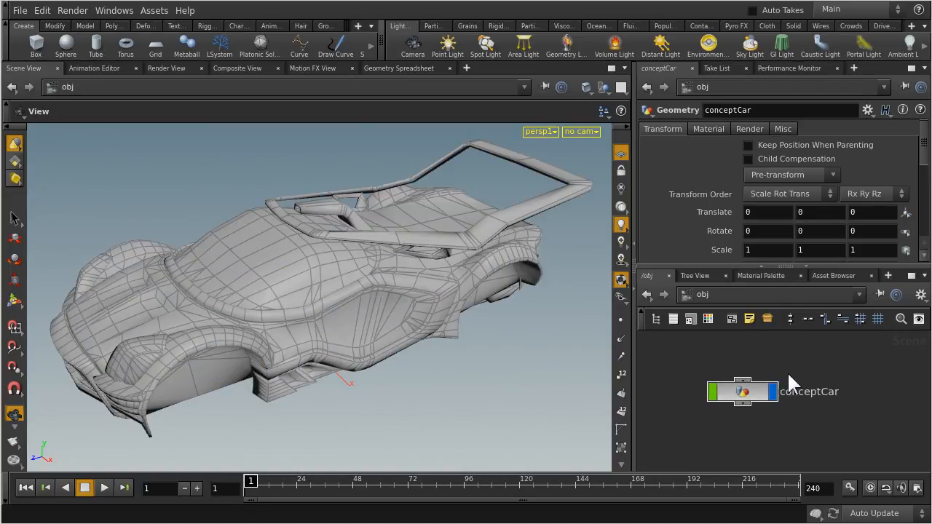
click(772, 389)
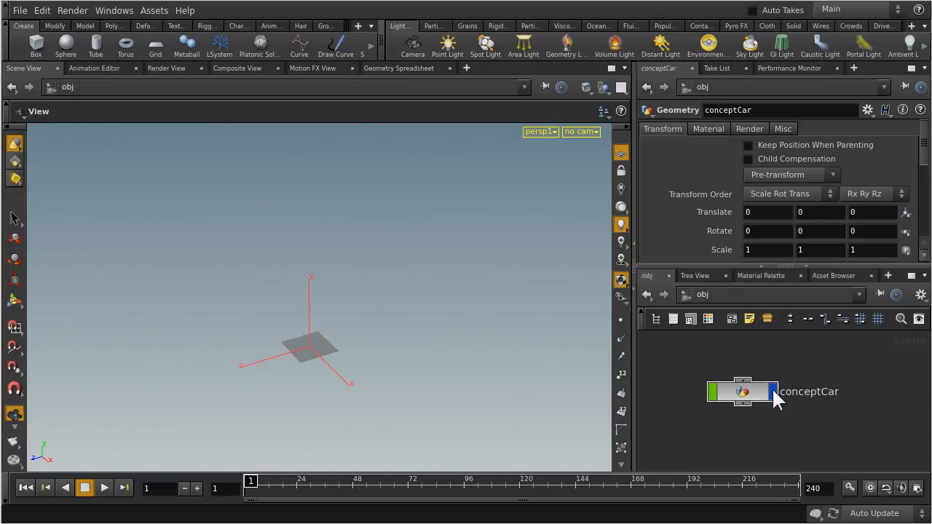
click(773, 390)
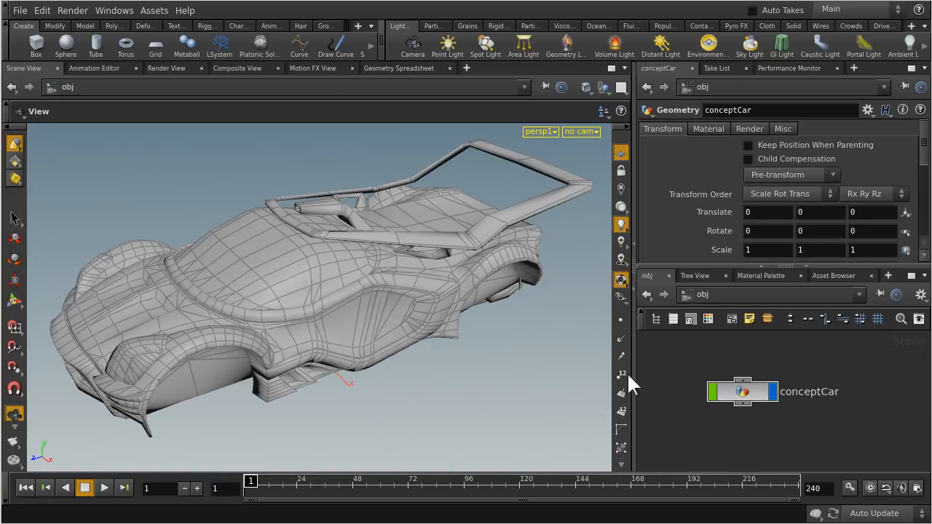
click(773, 395)
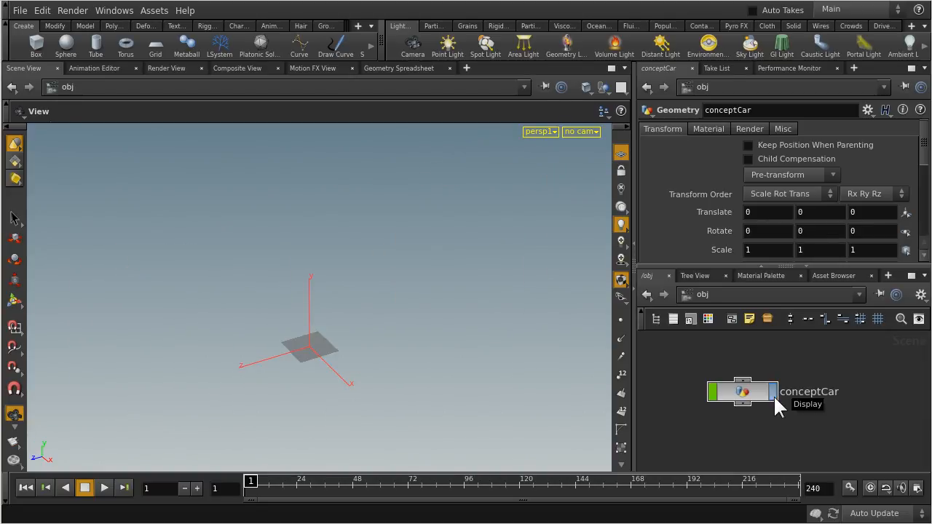
click(773, 395)
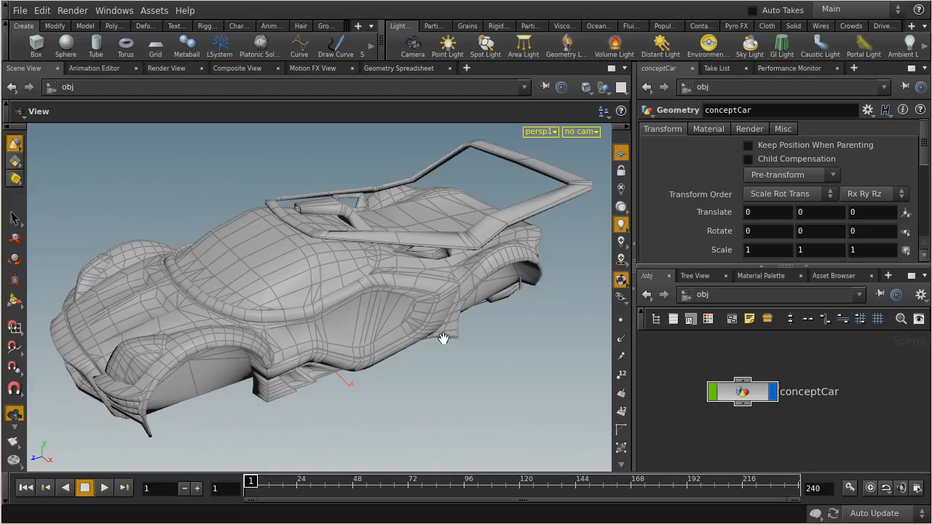